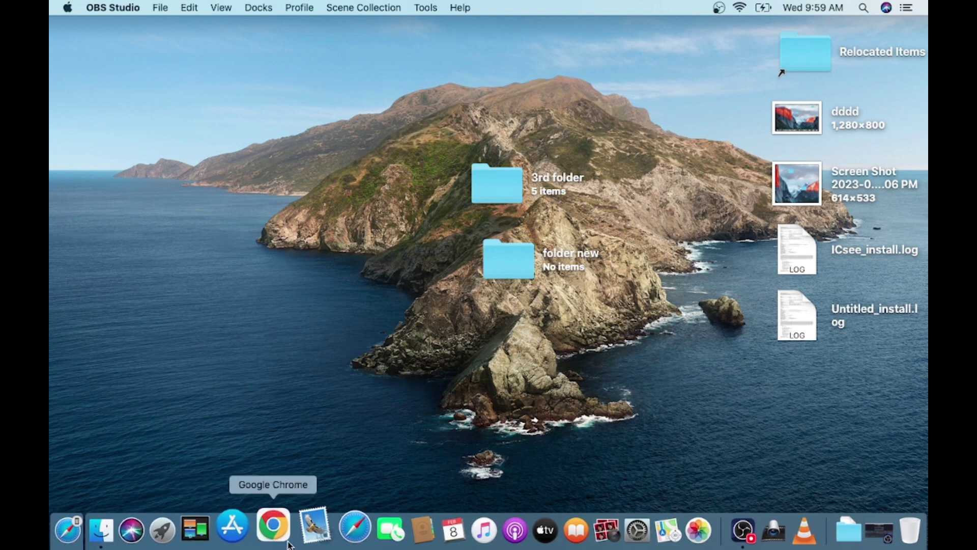
- Search Google in Safari for 'rxcamview for pc'
click(338, 529)
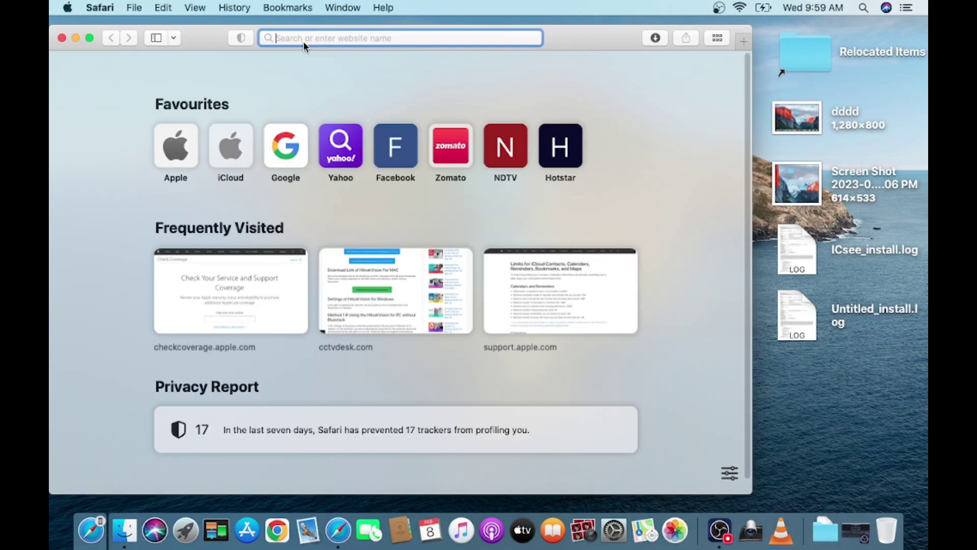
text(rxc)
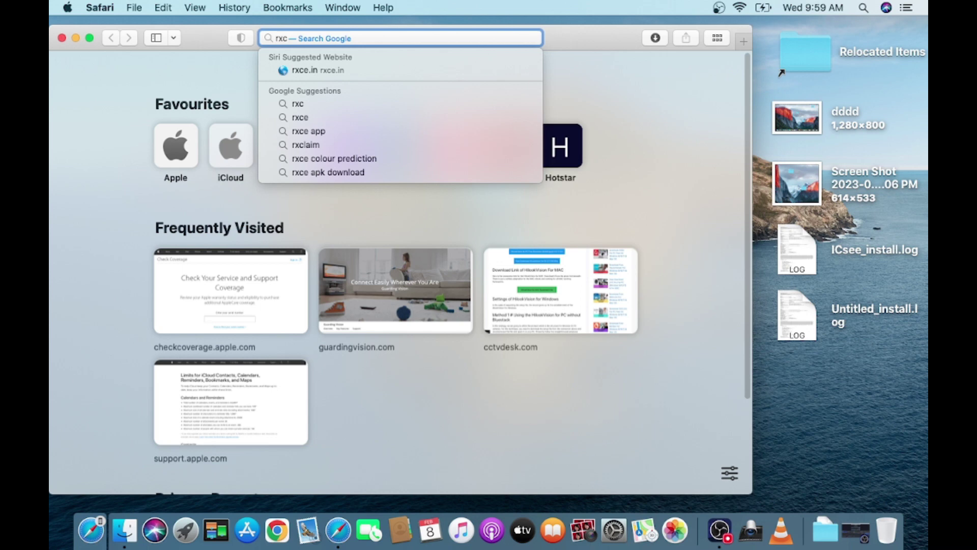
text(amview for pc)
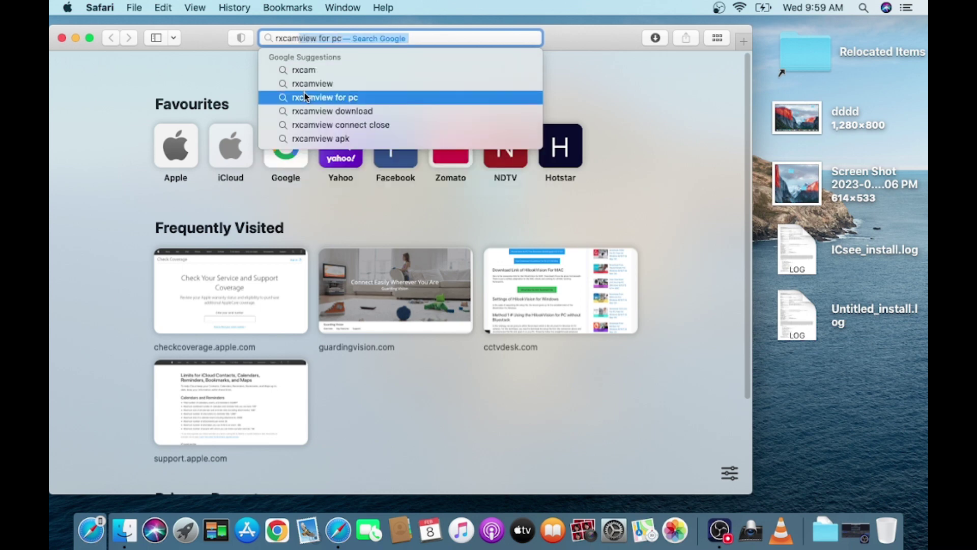
click(304, 98)
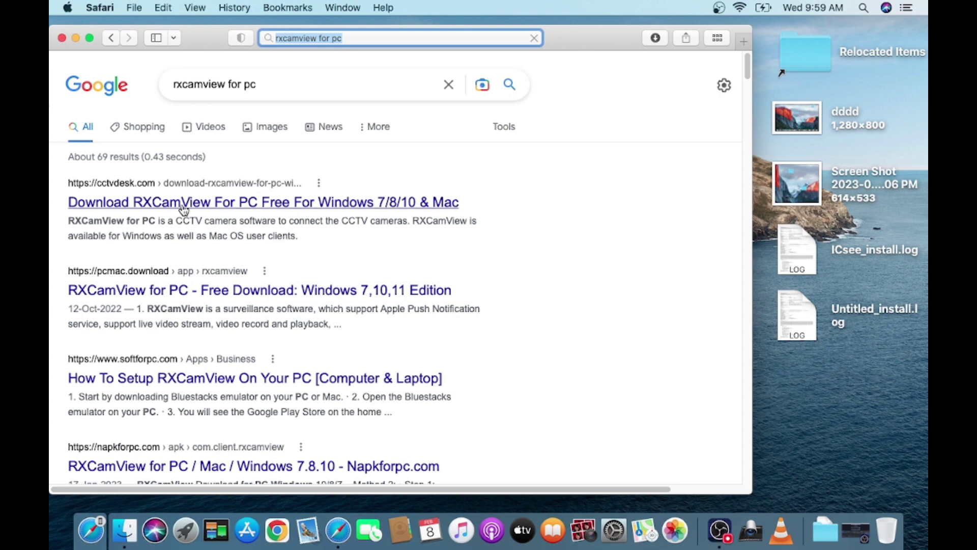
- Open the cctvdesk RXCamView article and follow its Mac download link to RXCamView-for-MAC.zip on Google Drive
click(246, 203)
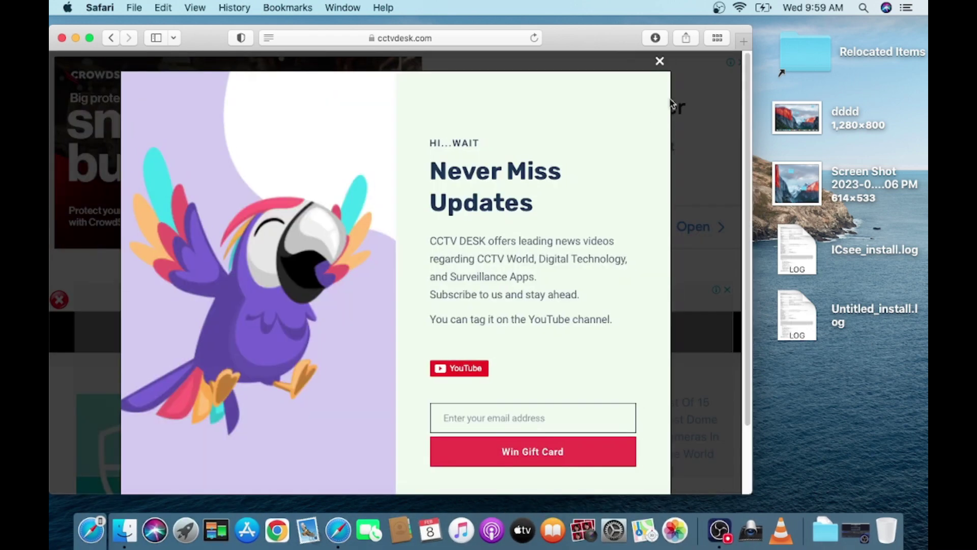
click(661, 61)
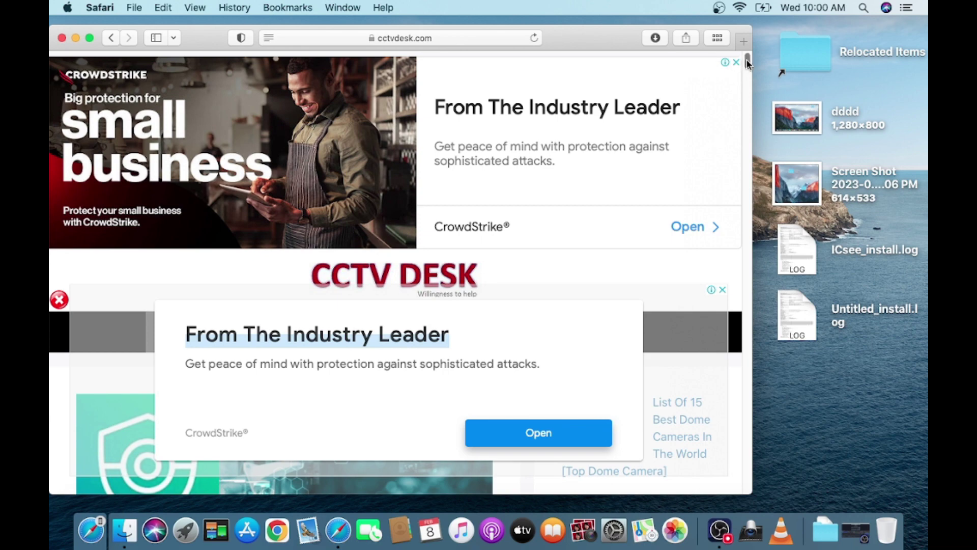
scroll(748, 67, down, 3)
drag(748, 67, 747, 102)
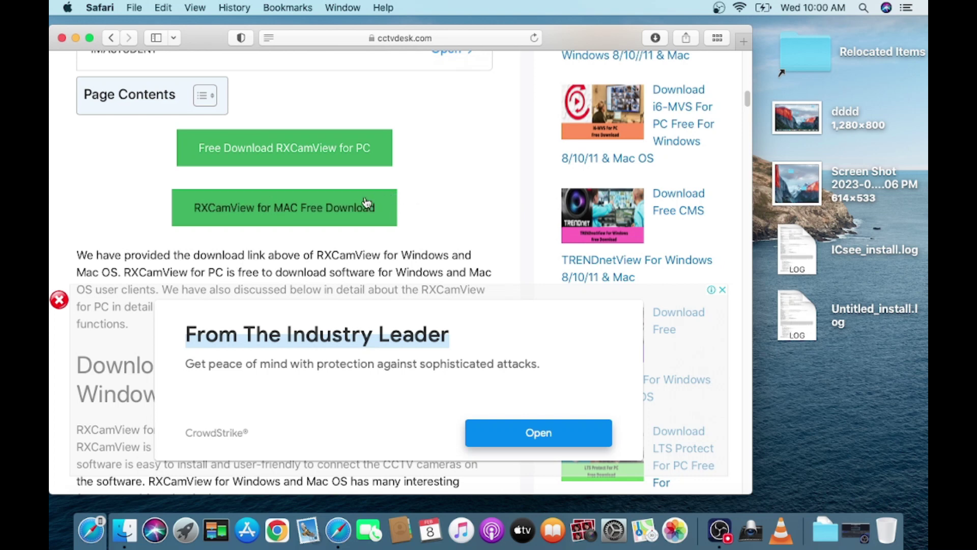
click(307, 216)
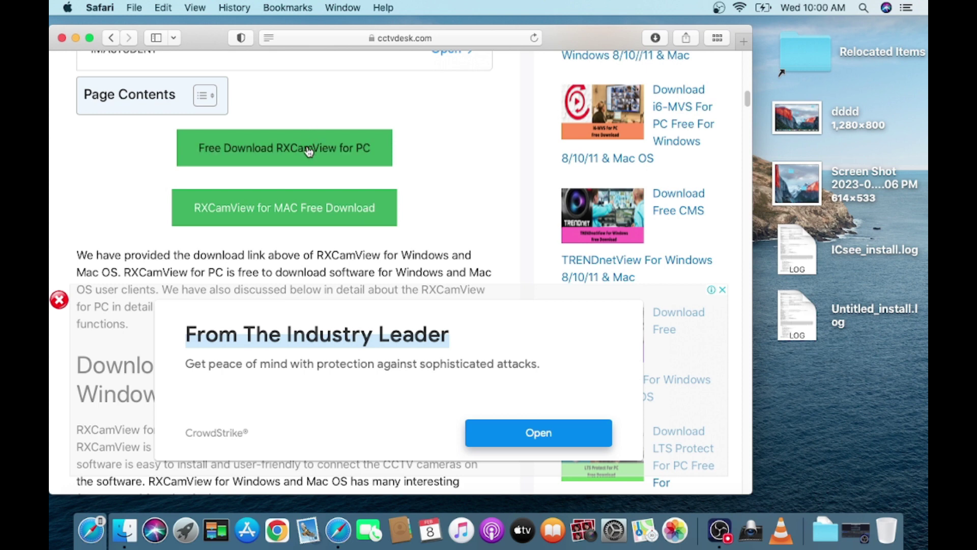
click(300, 198)
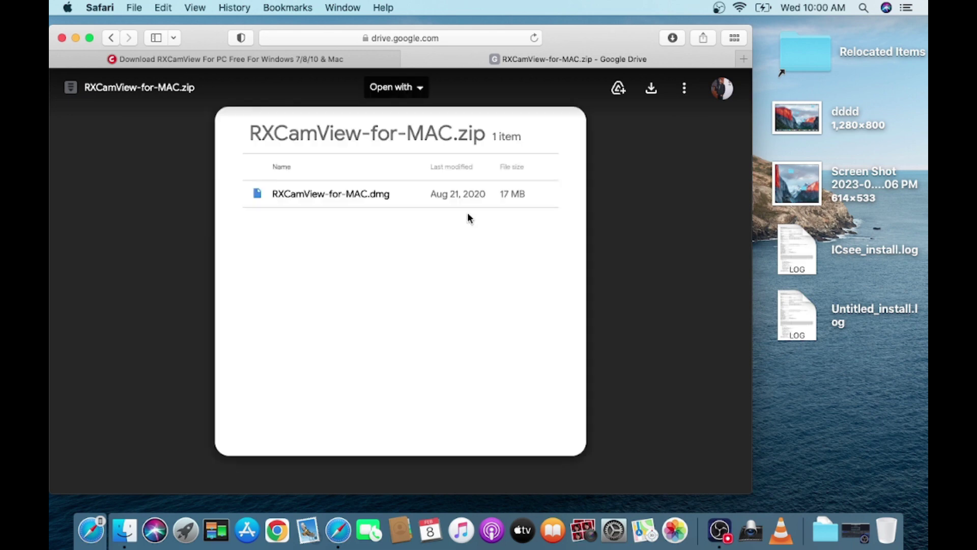
- Download RXCamView-for-MAC.dmg from Google Drive and check it in Safari's Downloads list
click(650, 91)
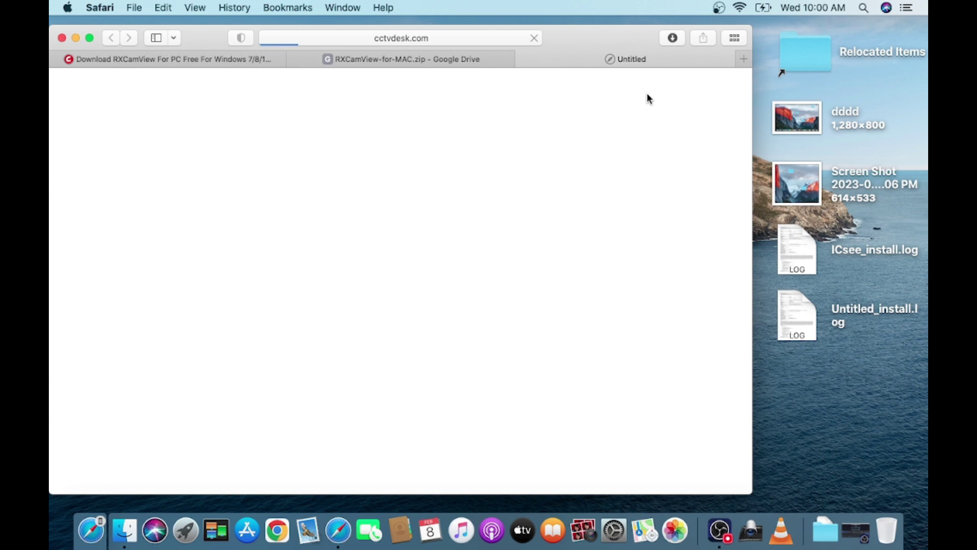
click(682, 38)
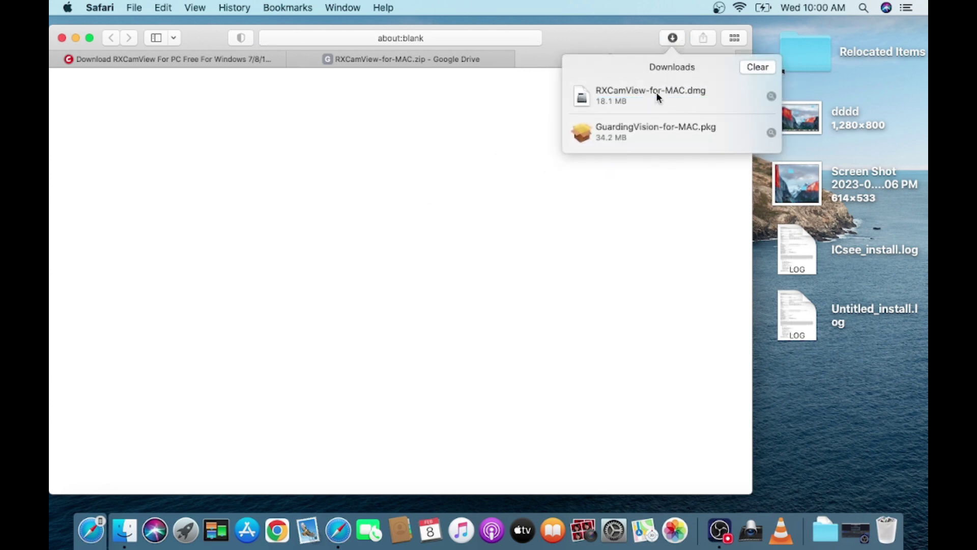
- Reveal RXCamView-for-MAC.dmg in Finder, mount it, and bring up actions for SurveillanceClient.pkg
click(764, 100)
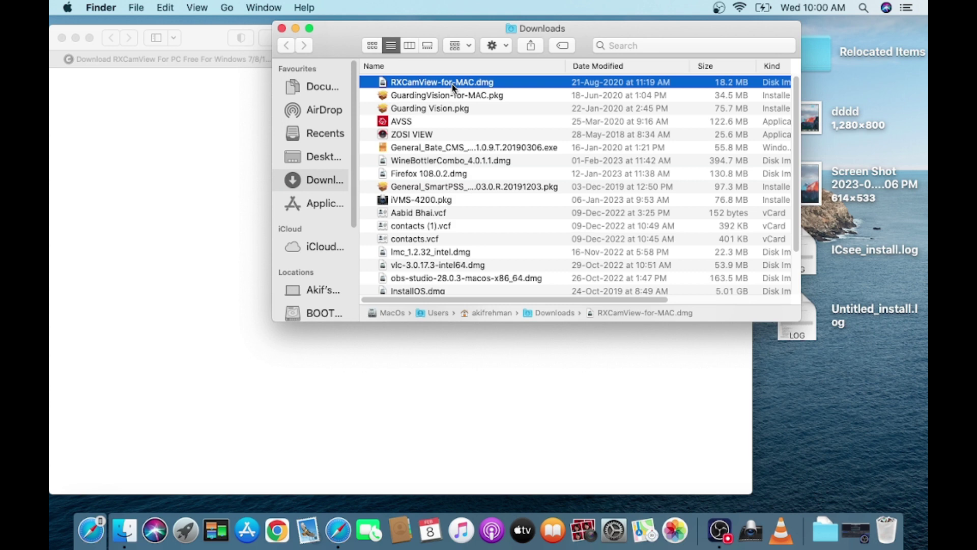
double_click(453, 86)
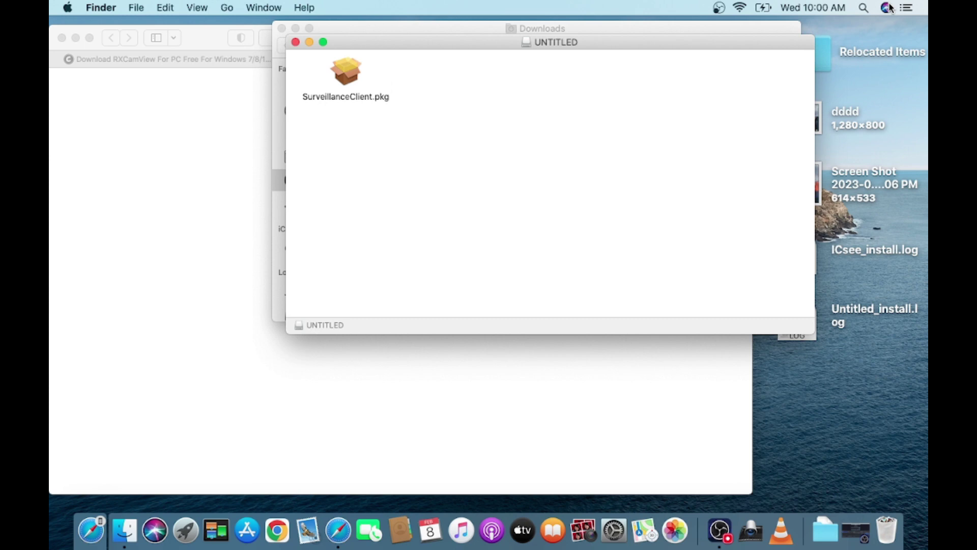
click(341, 95)
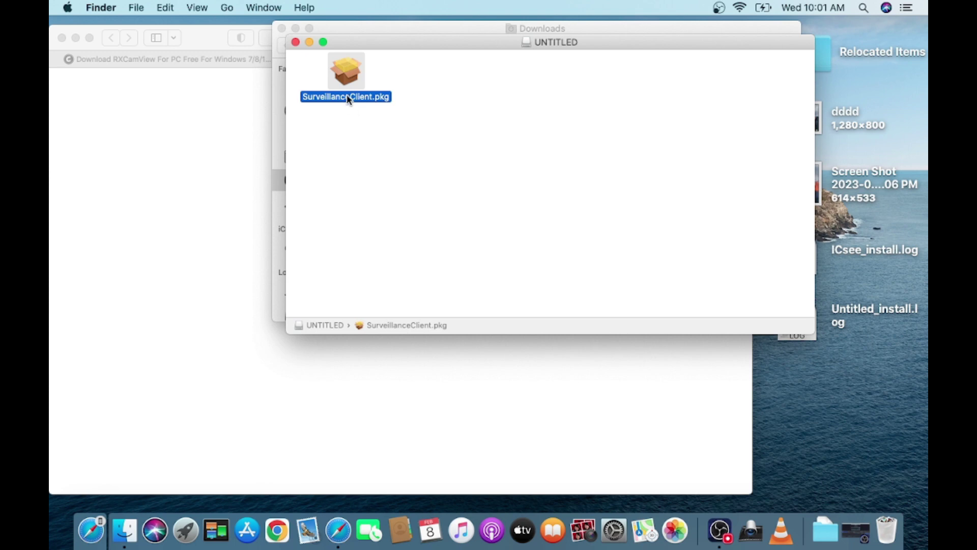
right_click(349, 98)
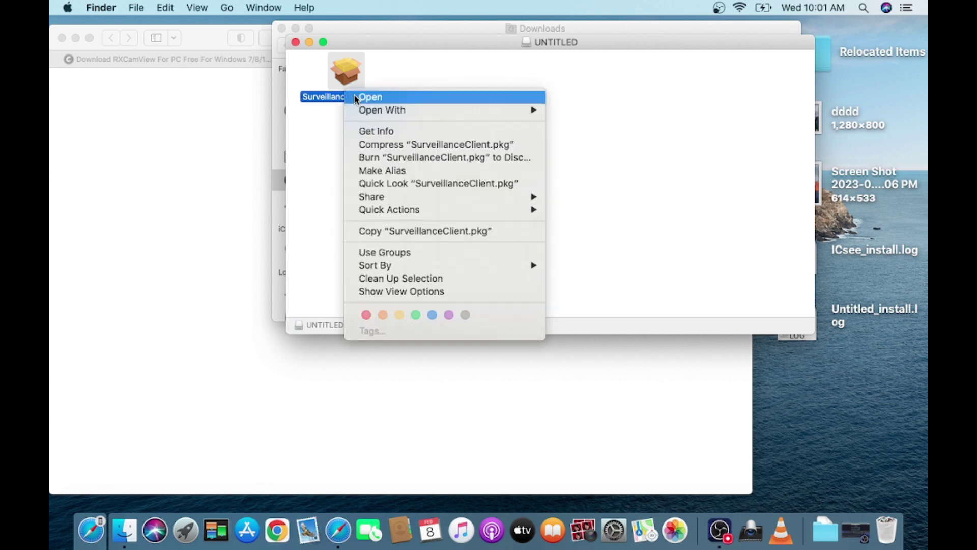
- Install SurveillanceClient on MacOs with the account password, then close the installer keeping the package
click(355, 98)
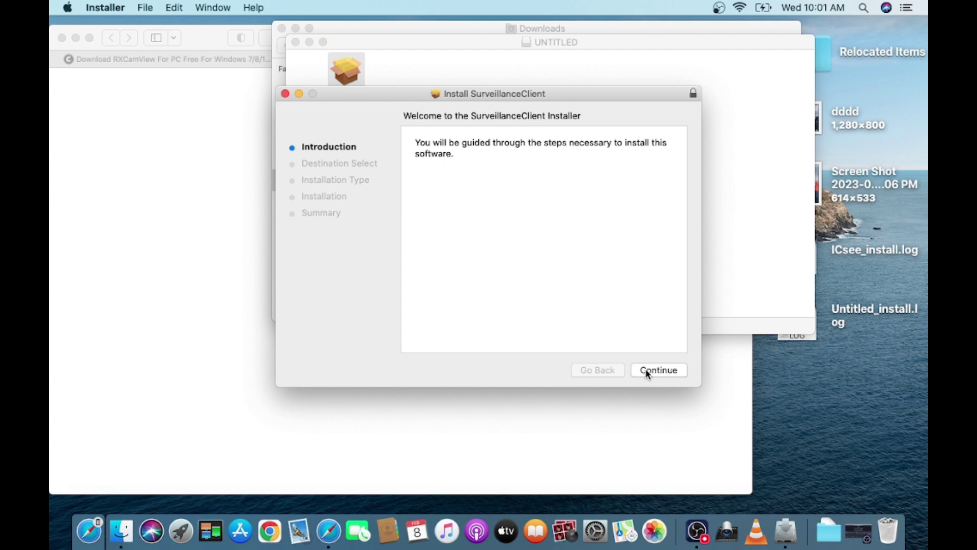
click(645, 369)
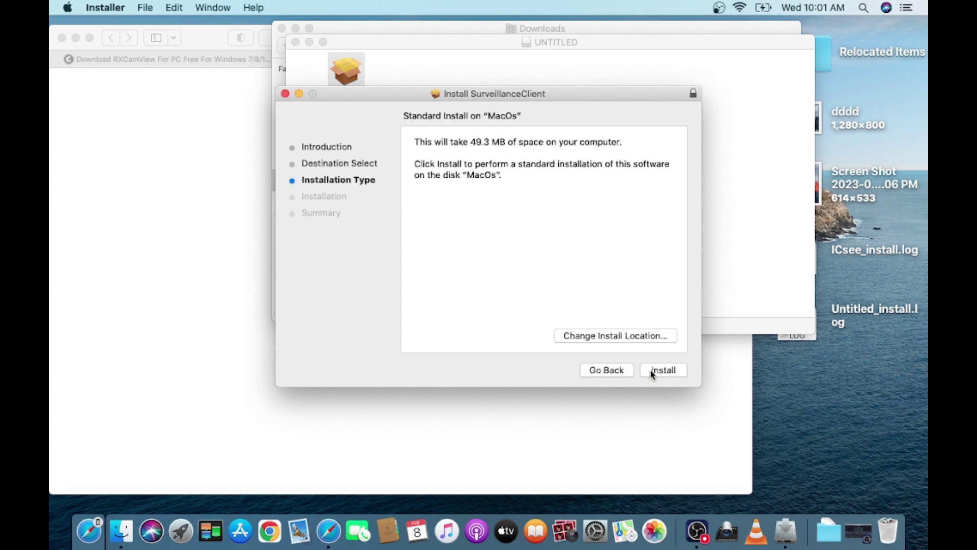
click(652, 372)
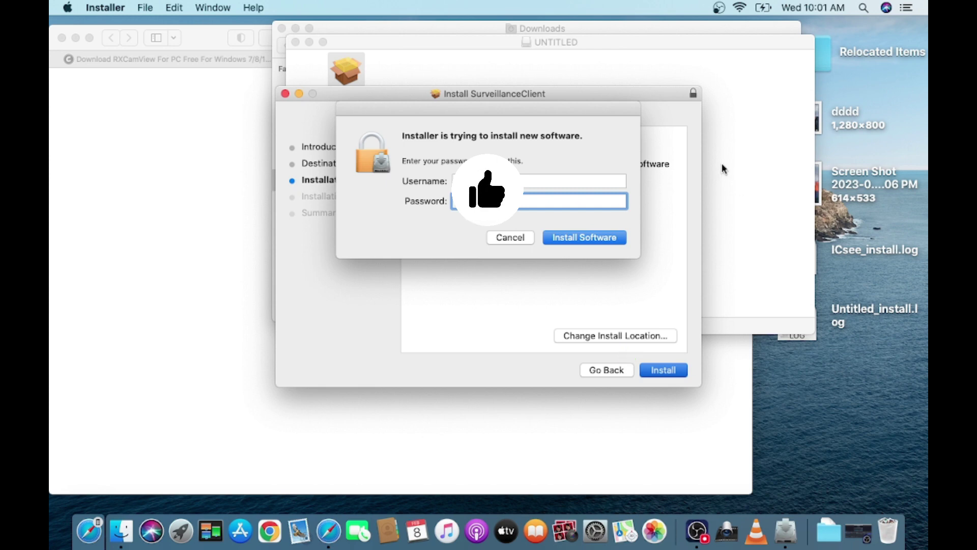
click(593, 237)
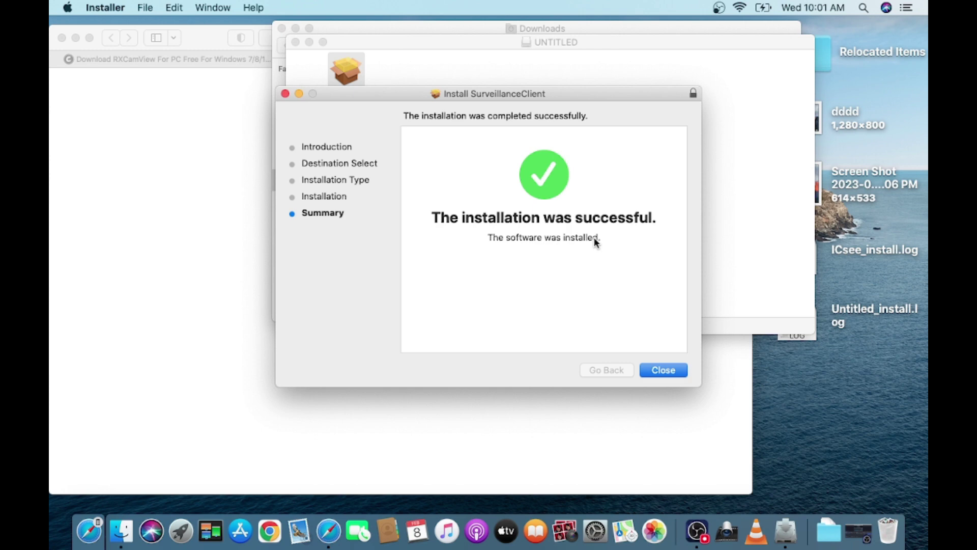
click(674, 368)
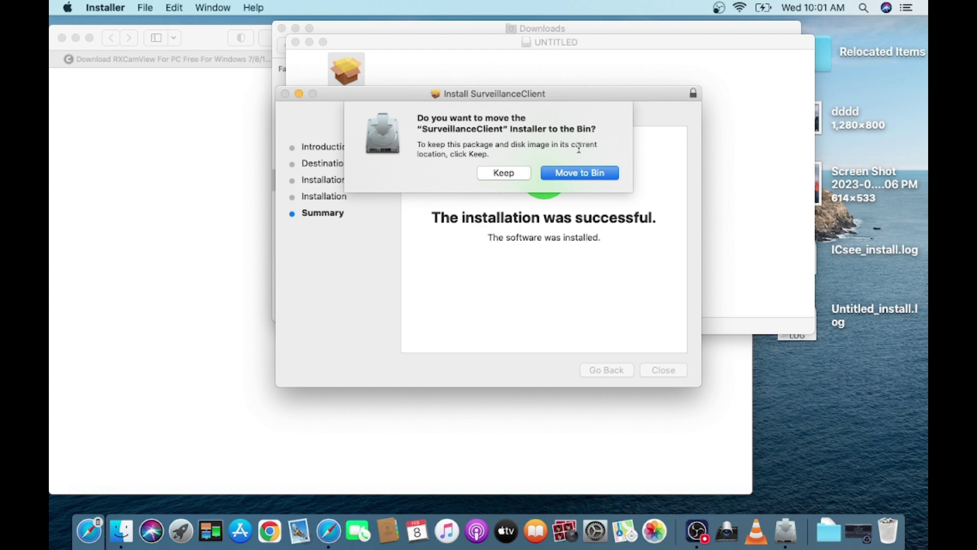
click(504, 173)
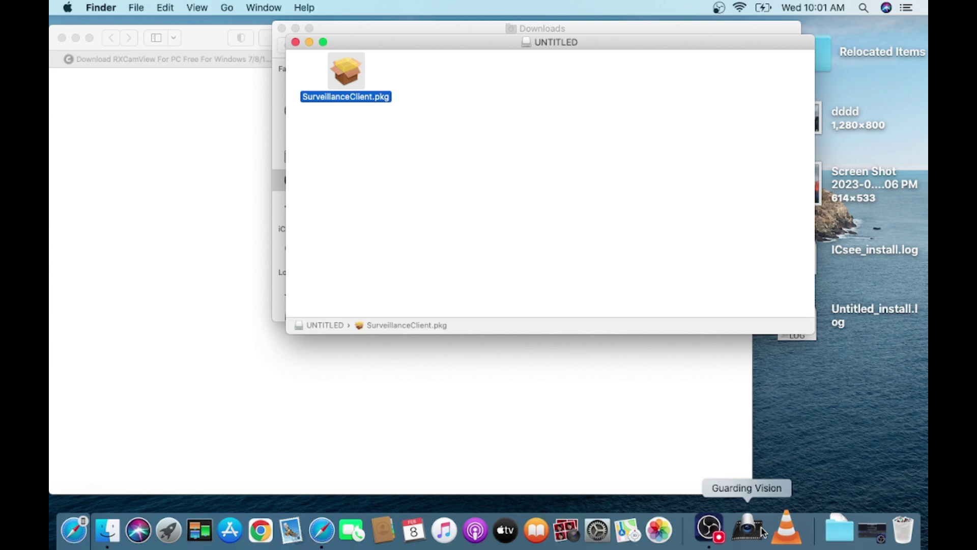
- Launch Surveillance_client from the second page of Launchpad
click(338, 529)
click(187, 528)
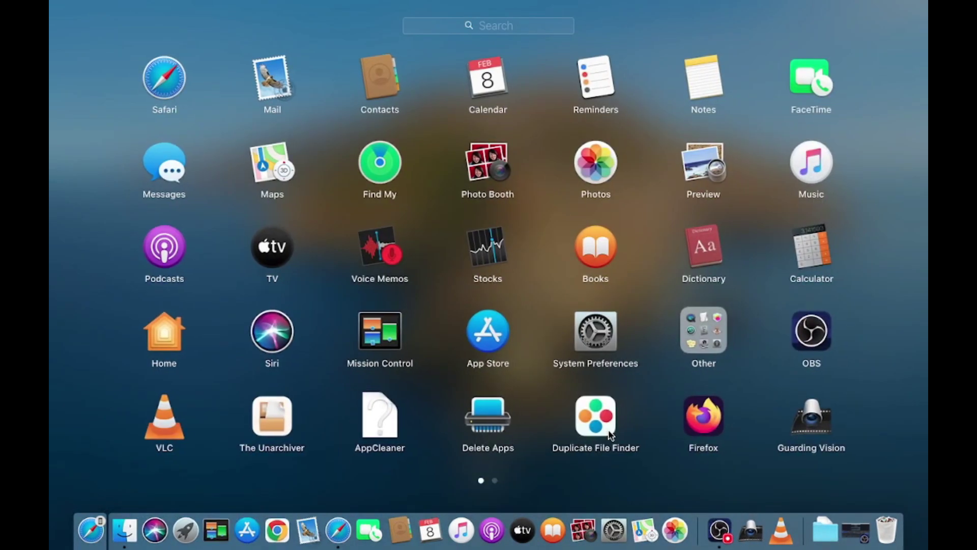
scroll(611, 435, right, 5)
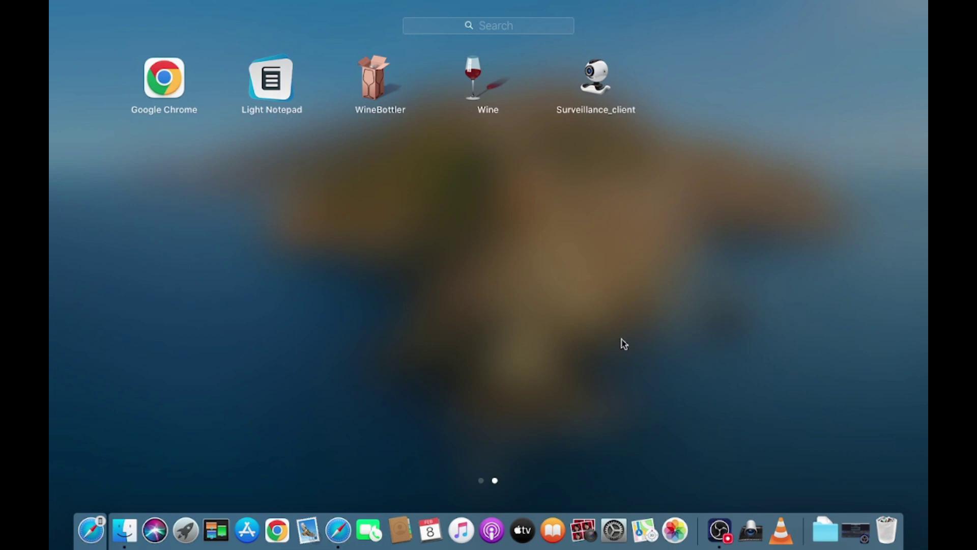
click(595, 84)
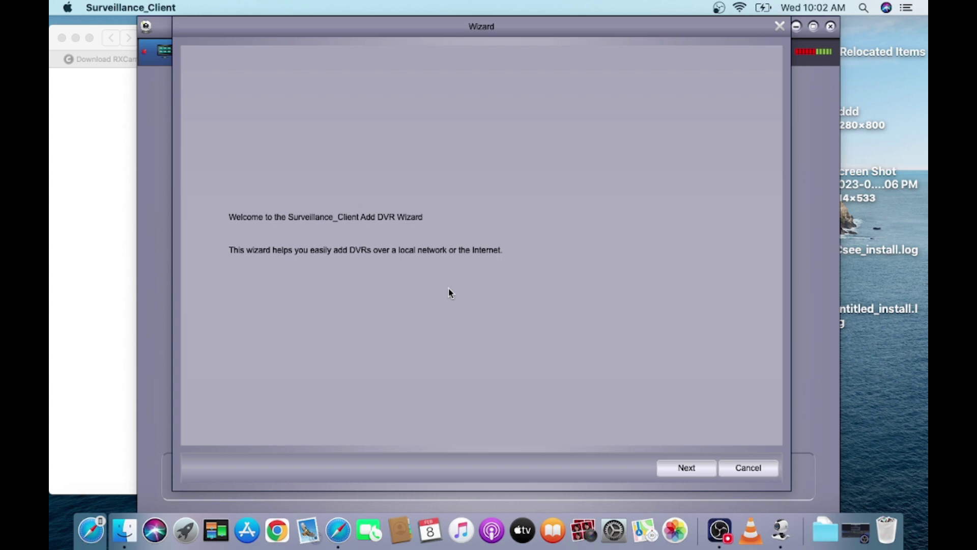
- Past the wizard welcome, add a device manually named TestNVR with IP/ID 192.168.1.208
click(693, 471)
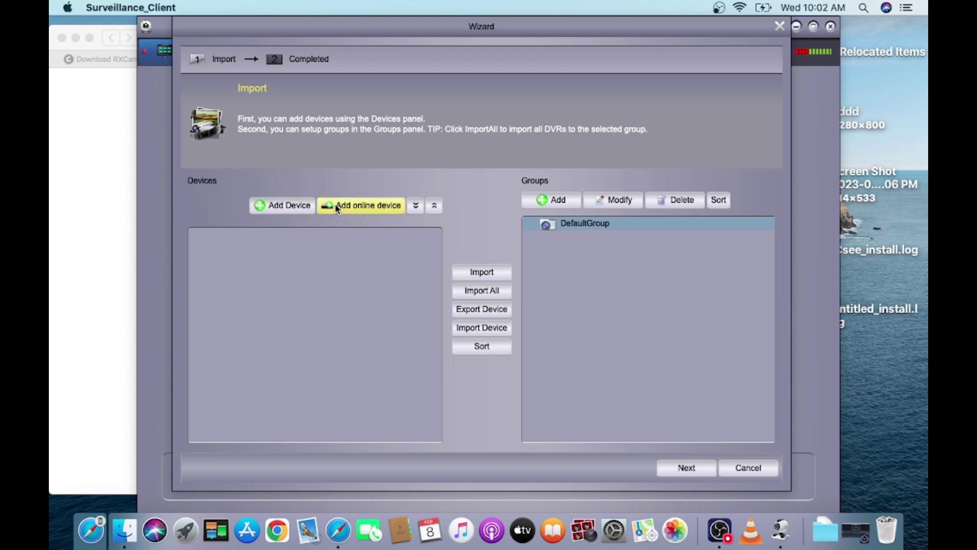
click(285, 209)
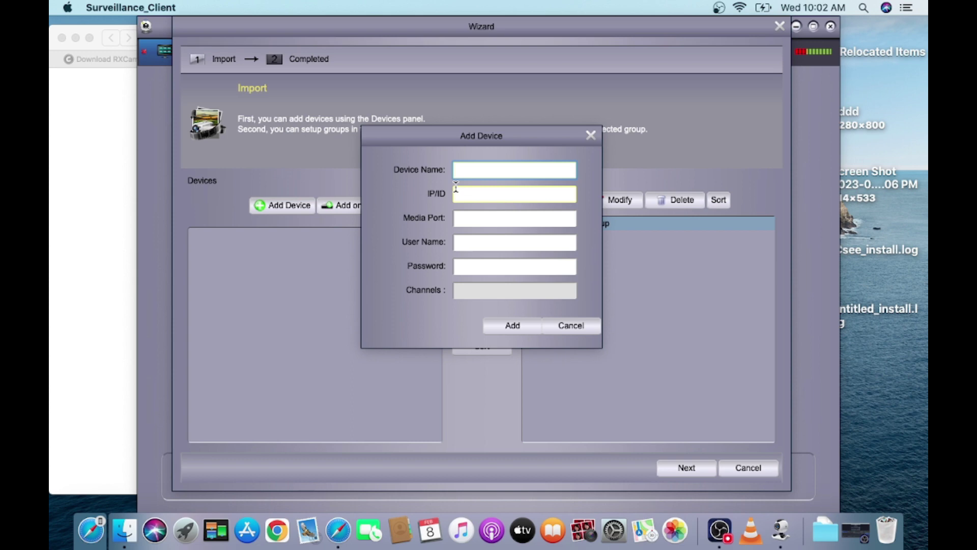
text(TestNVR)
click(456, 189)
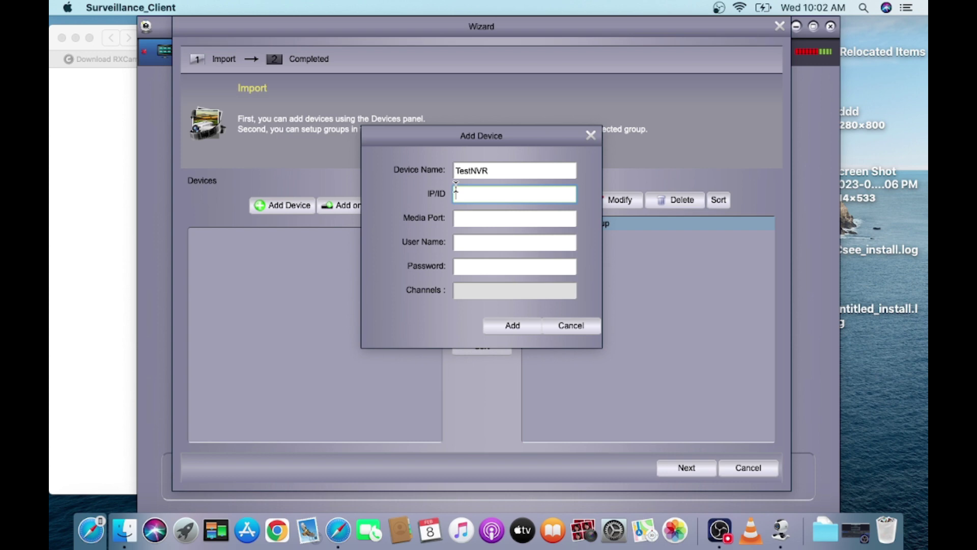
text(192.168.1.208)
key(Tab)
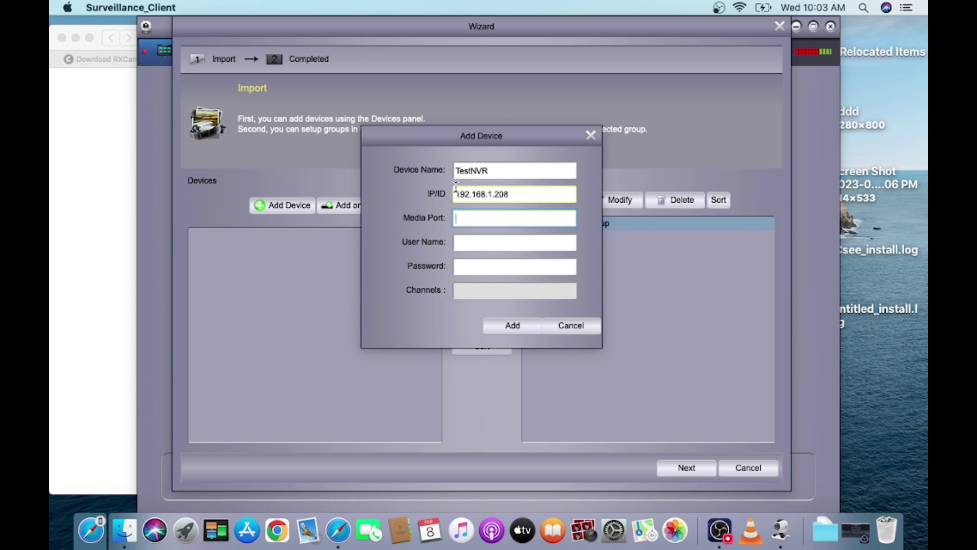
- Review the guide's Add Device example in Safari, then exit full screen and minimize the browser
click(338, 529)
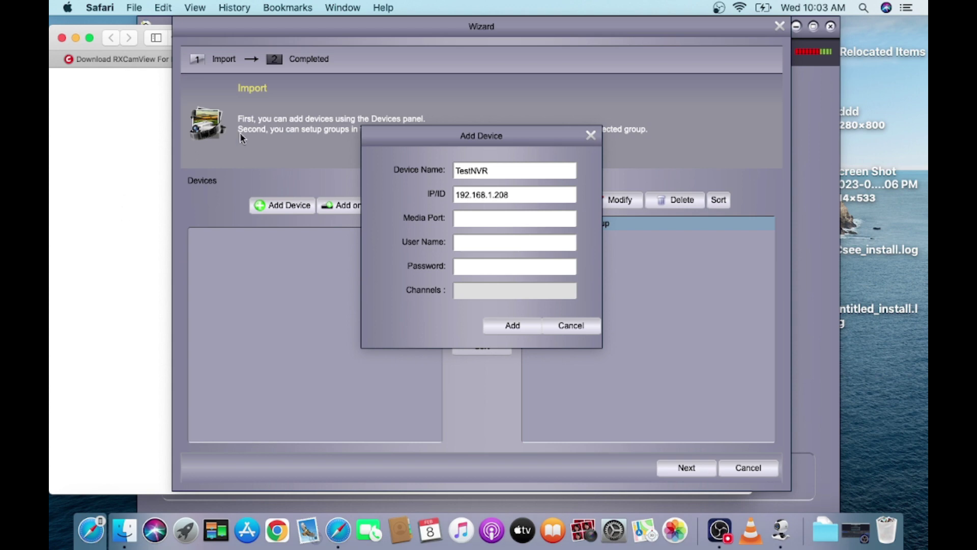
click(446, 57)
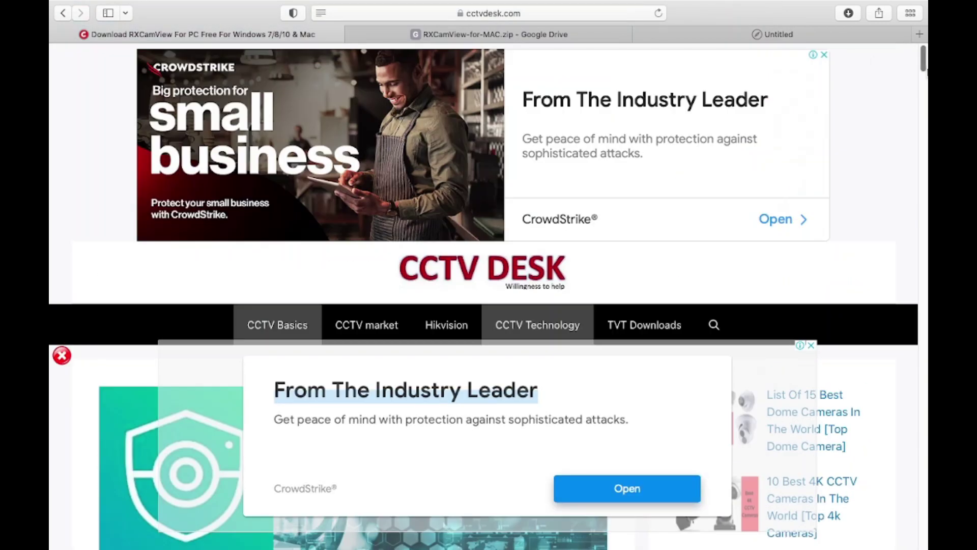
scroll(692, 195, down, 2)
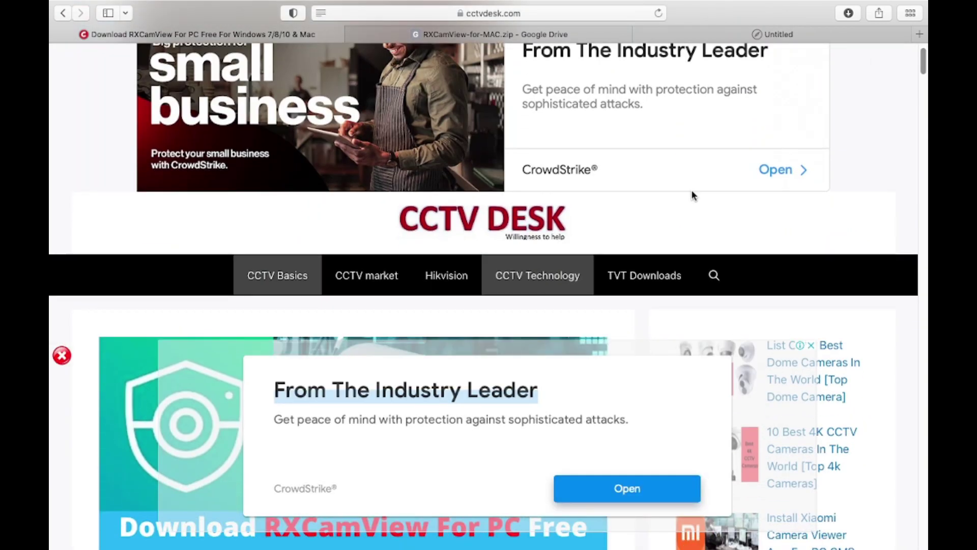
click(62, 355)
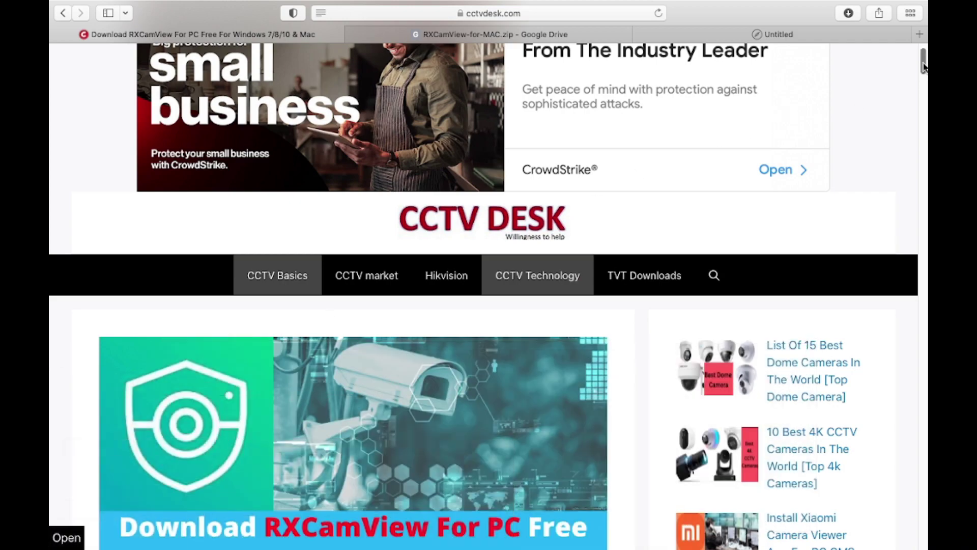
drag(922, 69, 911, 366)
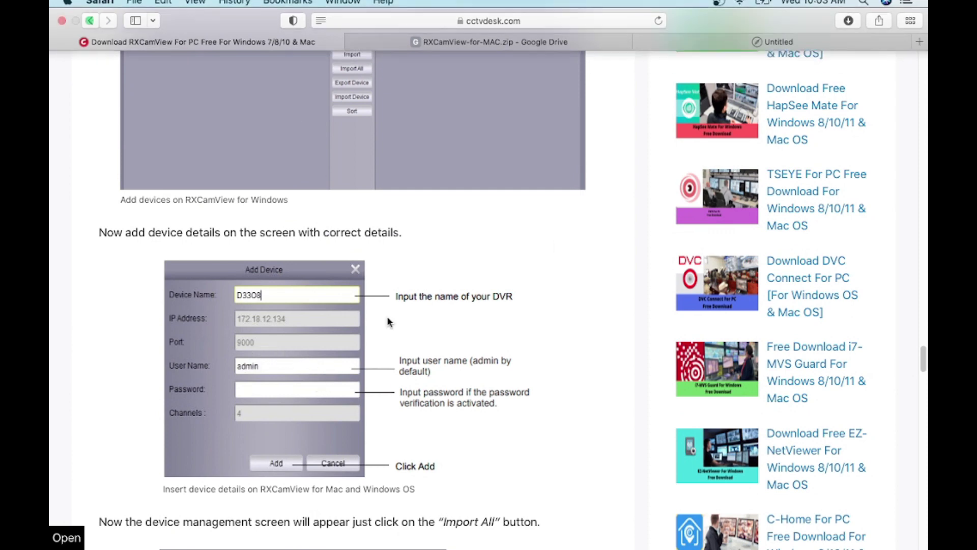
scroll(569, 477, up, 4)
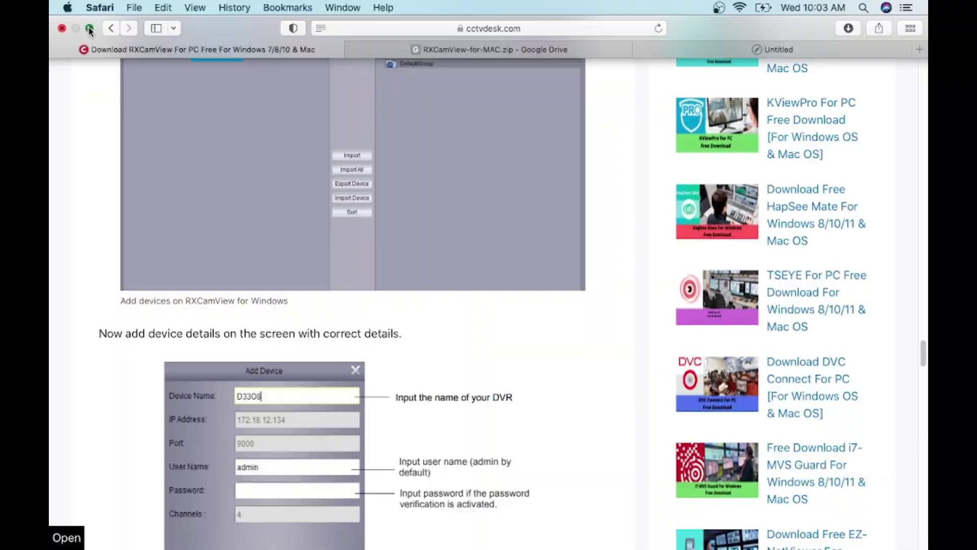
click(89, 31)
click(75, 39)
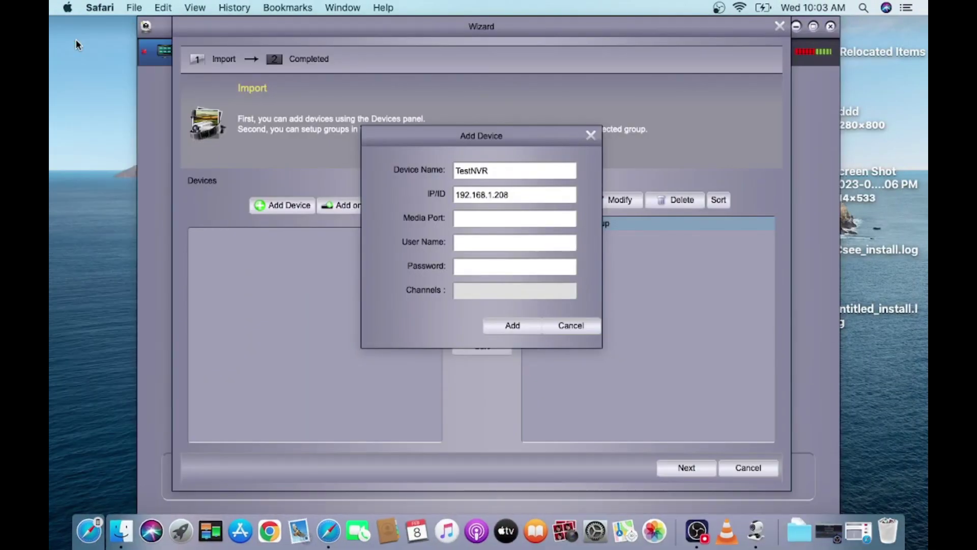
- Enter media port 9000, user admin and the account password, then add and import TestNVR
click(467, 218)
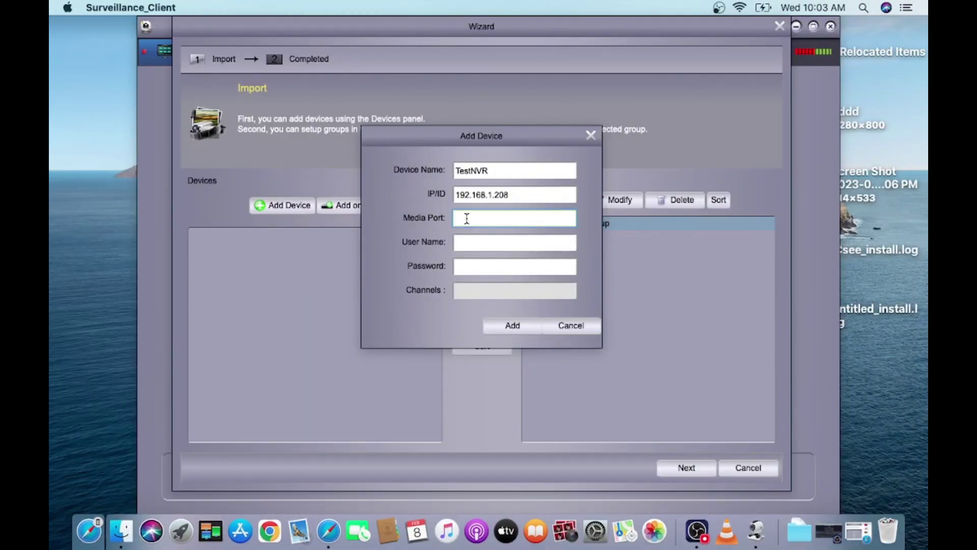
text(9000)
key(Tab)
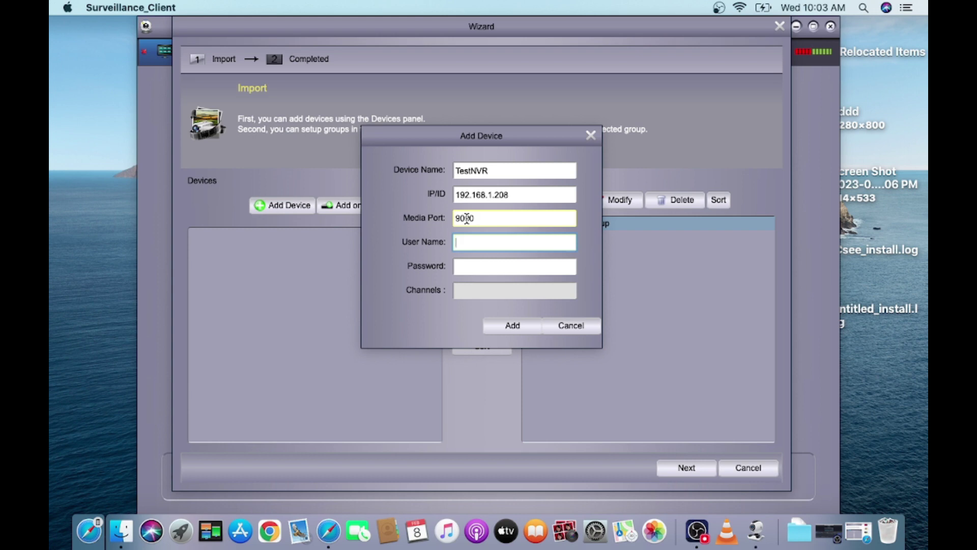
text(admin)
key(Tab)
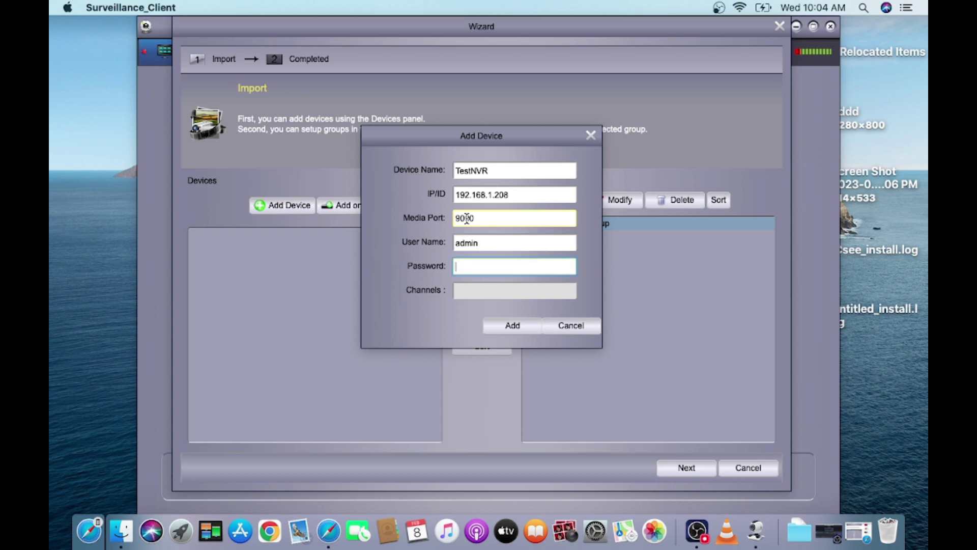
text(123456)
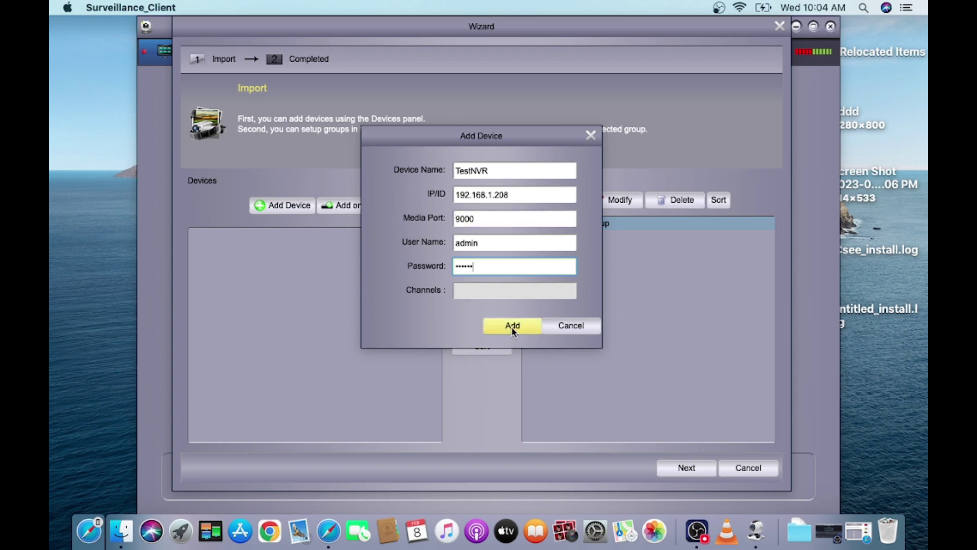
click(513, 325)
click(481, 273)
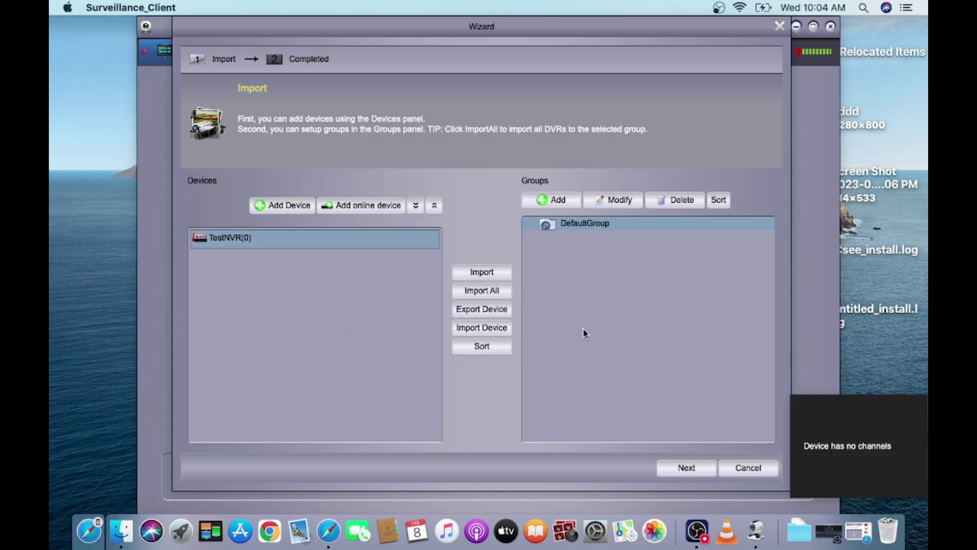
- Complete the wizard with Next and Finish, then open Main View from the Control Panel
click(684, 467)
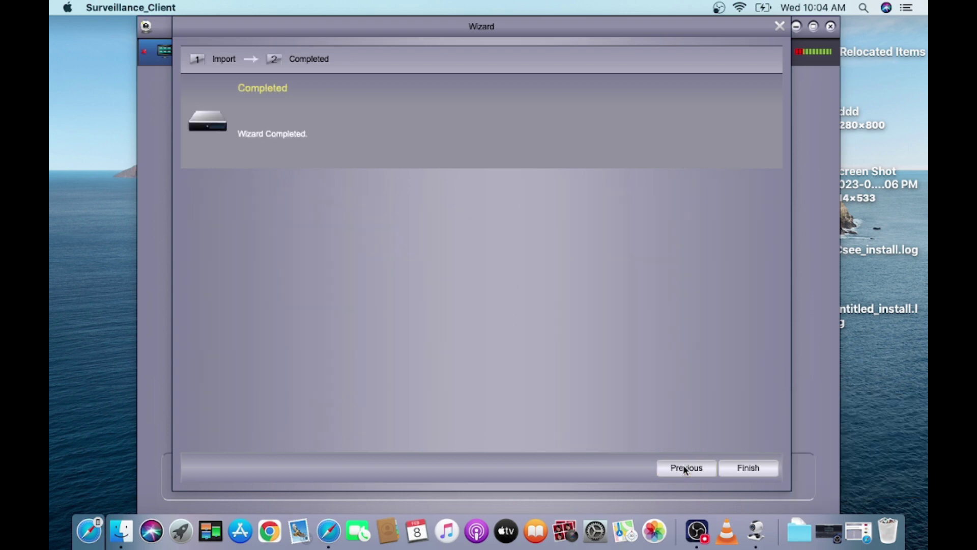
click(745, 467)
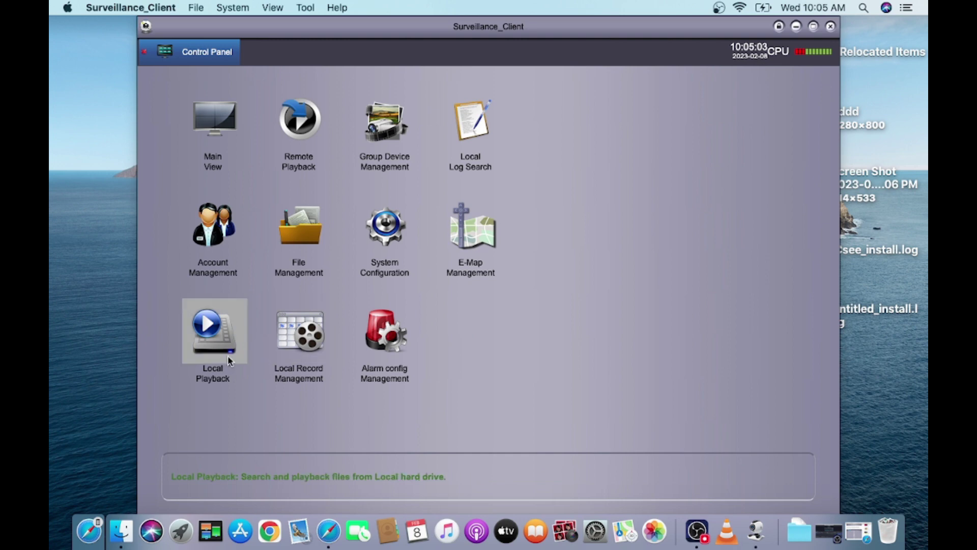
double_click(230, 134)
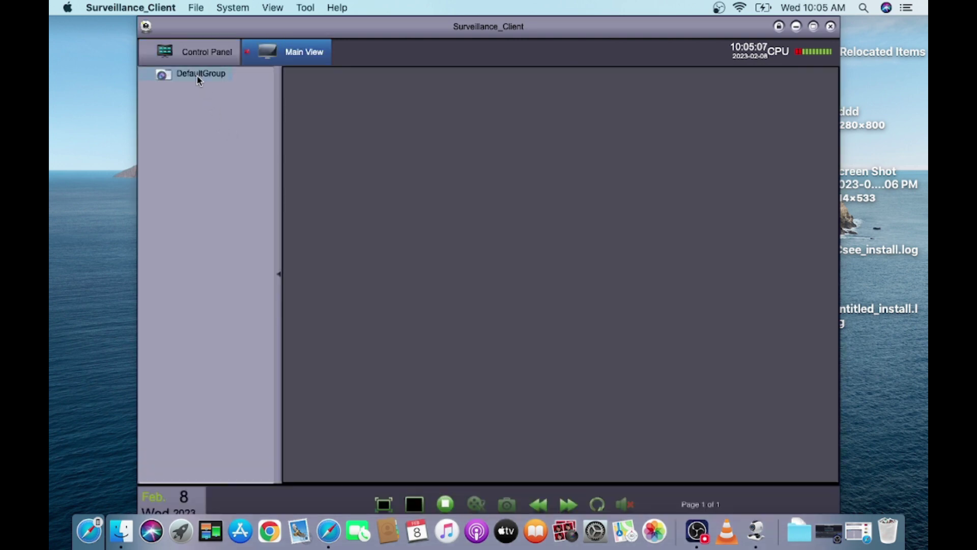